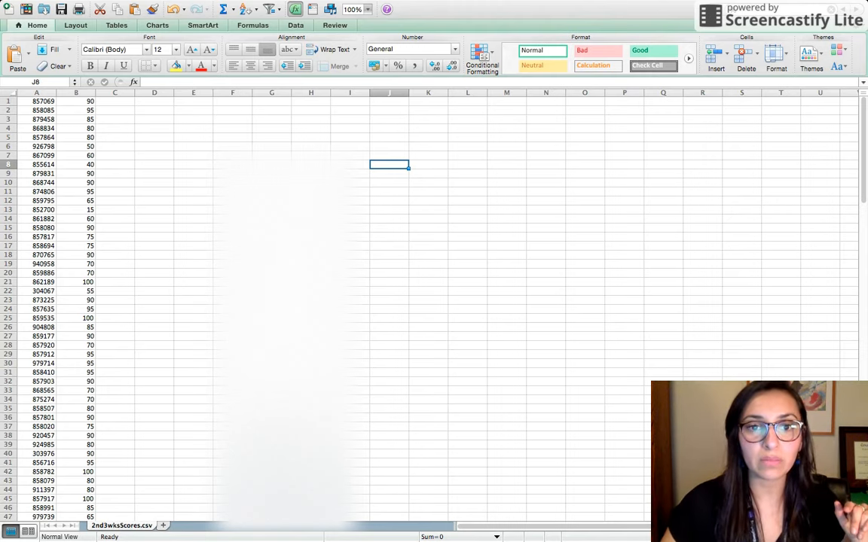
Switch to the browser, export the April 2015 STAAR Science, Grade 5 student scores from Aware to Excel, and open the exported workbook full size
{"action": "key", "text": "super+Tab"}
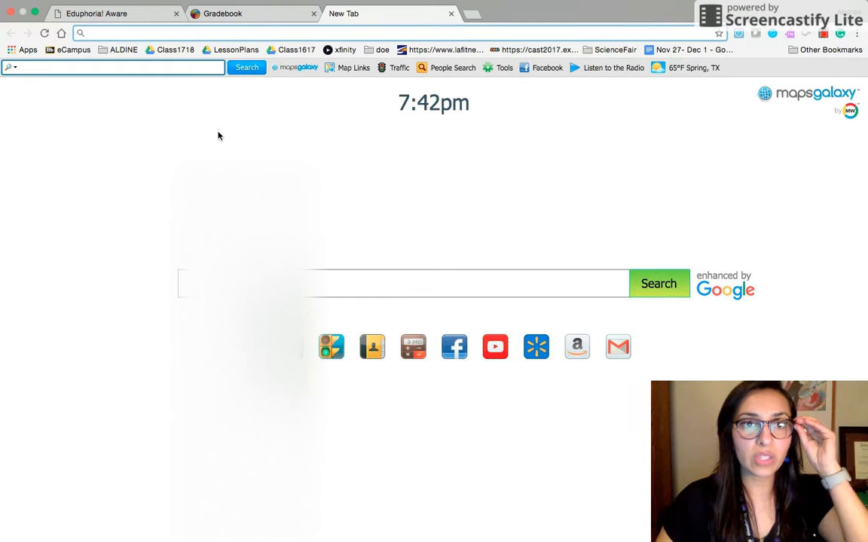
{"action": "left_click", "coordinate": [130, 18]}
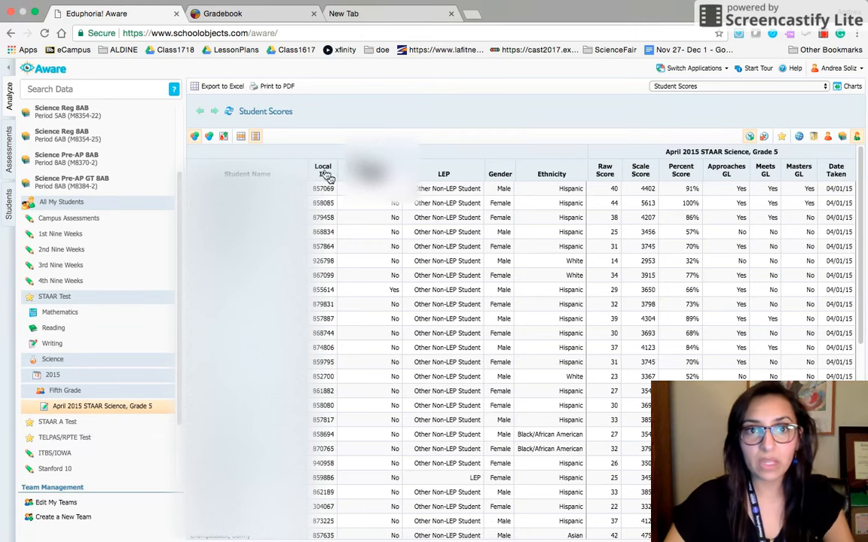
{"action": "left_click", "coordinate": [211, 89]}
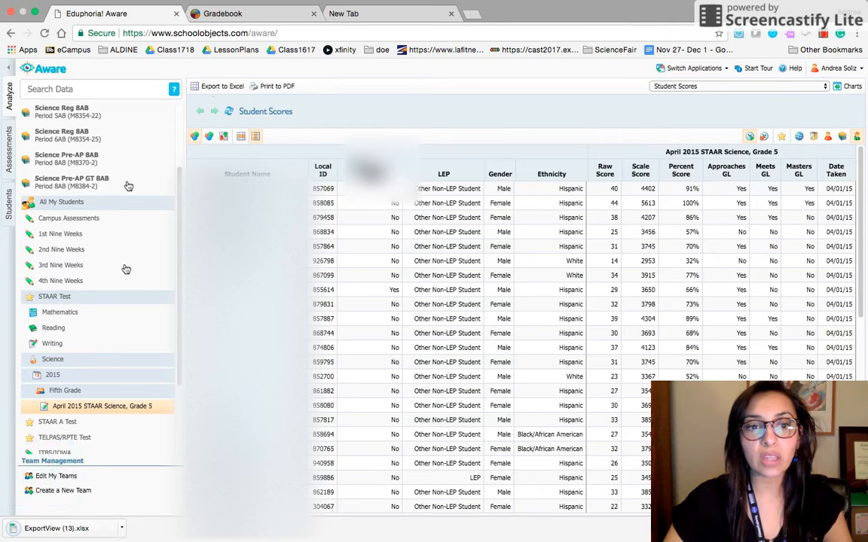
{"action": "left_click", "coordinate": [97, 530]}
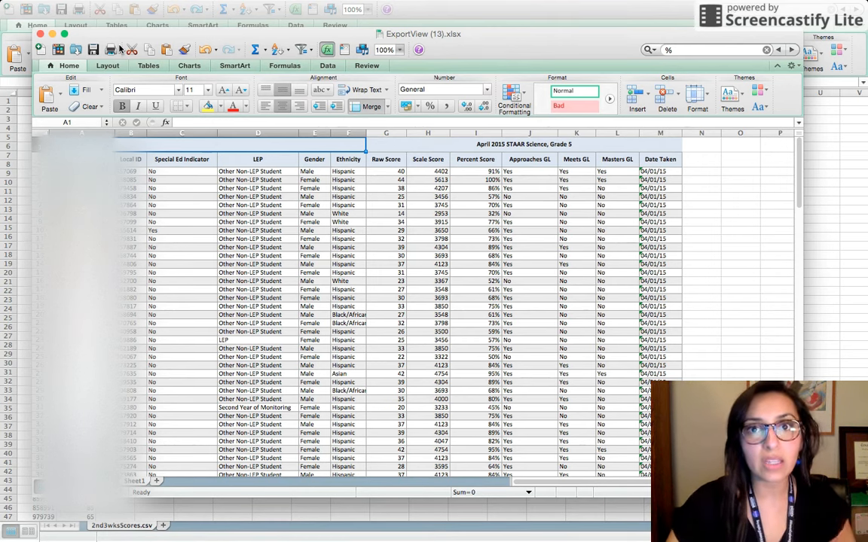
{"action": "left_click", "coordinate": [63, 34]}
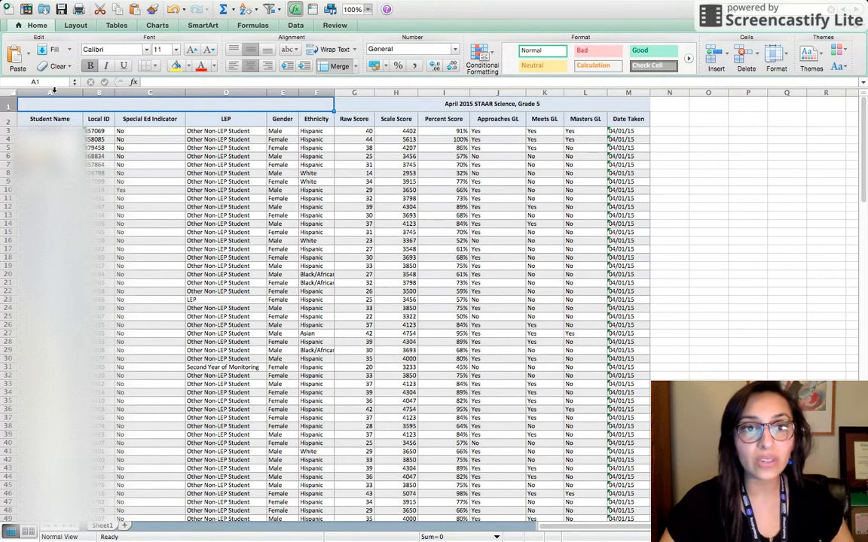
Delete the Student Name column from the exported sheet
{"action": "left_click", "coordinate": [54, 91]}
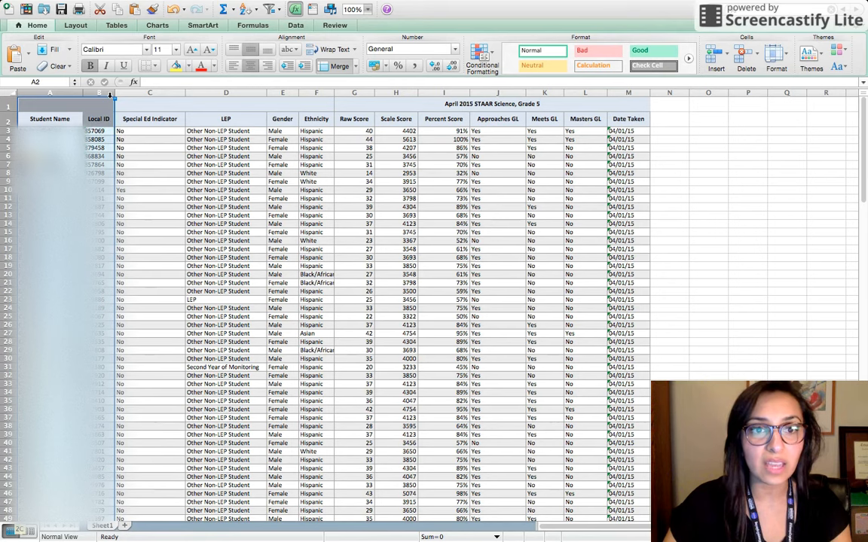
{"action": "right_click", "coordinate": [77, 94]}
{"action": "left_click", "coordinate": [103, 164]}
Delete the columns from Special Ed Indicator through Scale Score and from Approaches GL through Date Taken, keeping Local ID and Percent Score
{"action": "left_click", "coordinate": [71, 93]}
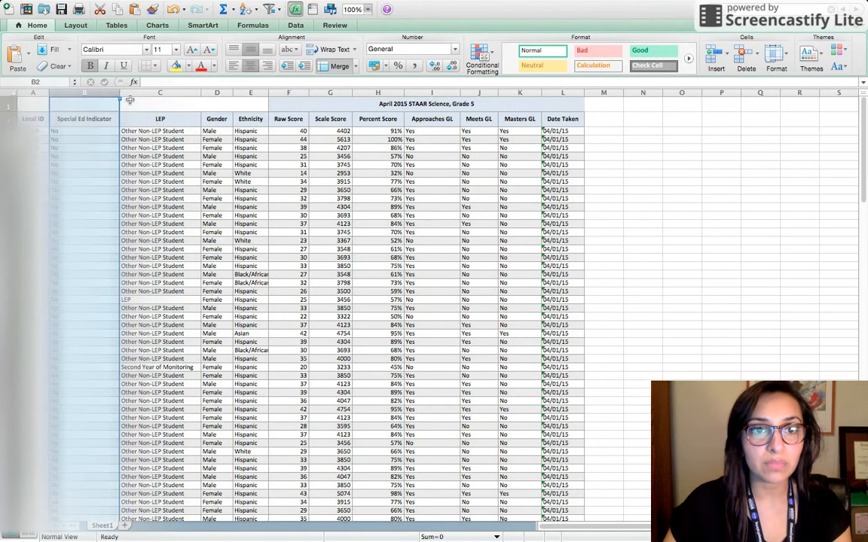
{"action": "left_click_drag", "start_coordinate": [132, 94], "coordinate": [343, 94]}
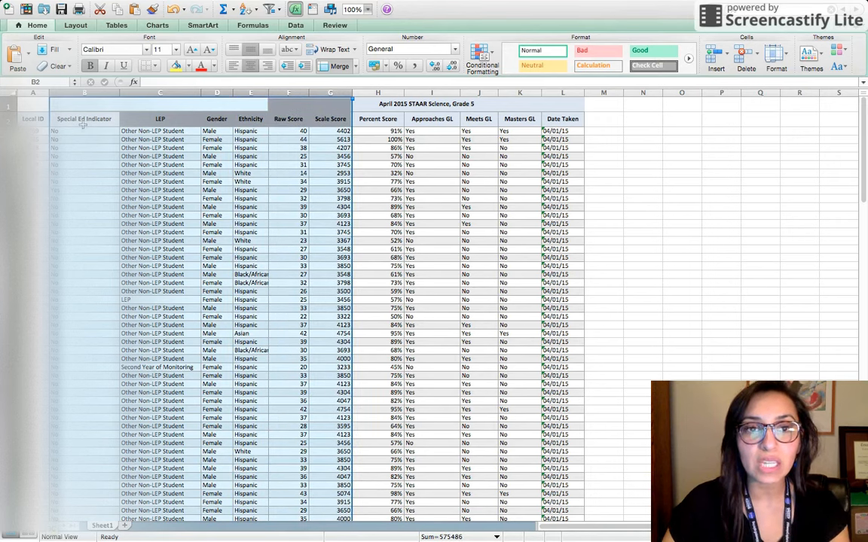
{"action": "right_click", "coordinate": [313, 92]}
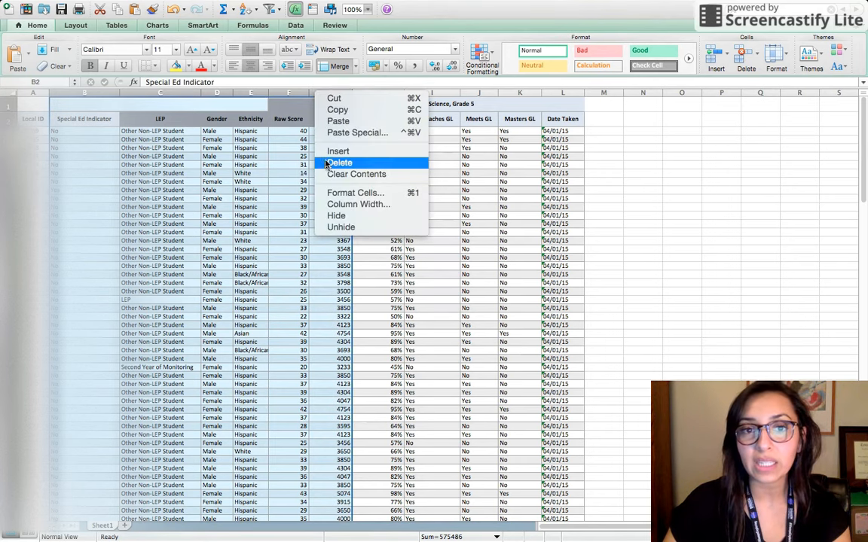
{"action": "left_click", "coordinate": [222, 156]}
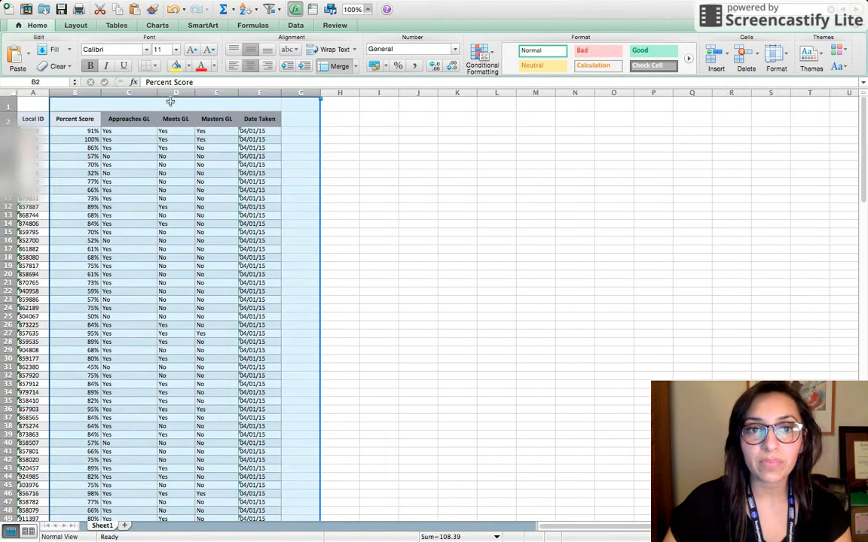
{"action": "left_click_drag", "start_coordinate": [143, 92], "coordinate": [257, 92]}
{"action": "right_click", "coordinate": [254, 93]}
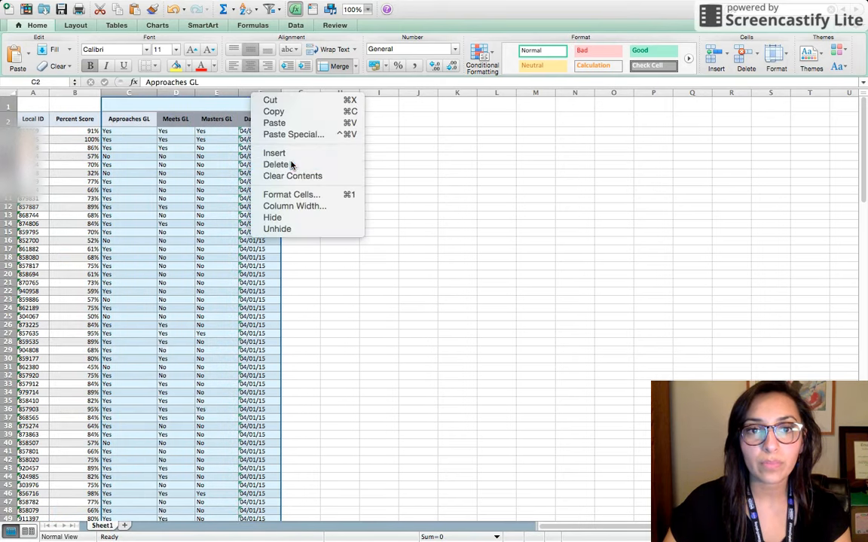
{"action": "left_click", "coordinate": [291, 165]}
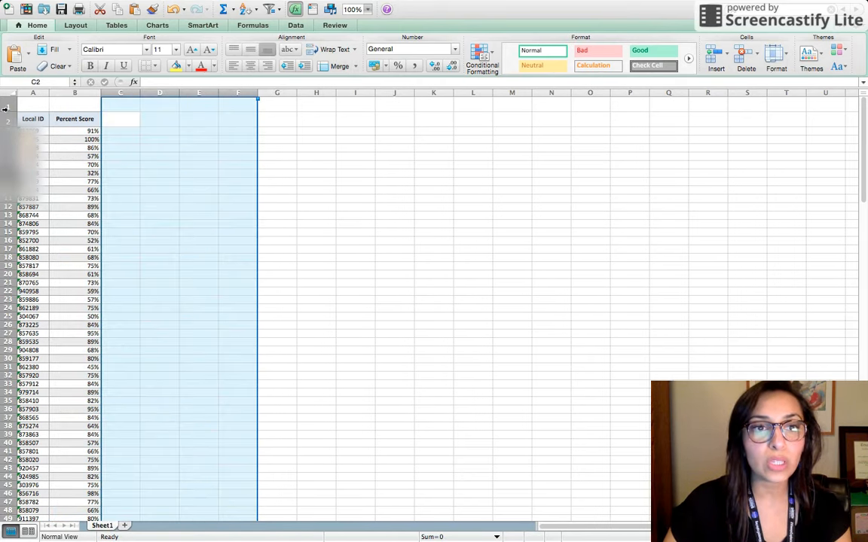
Delete the two header rows above the student ID and score data
{"action": "left_click_drag", "start_coordinate": [7, 106], "coordinate": [7, 119]}
{"action": "right_click", "coordinate": [8, 119]}
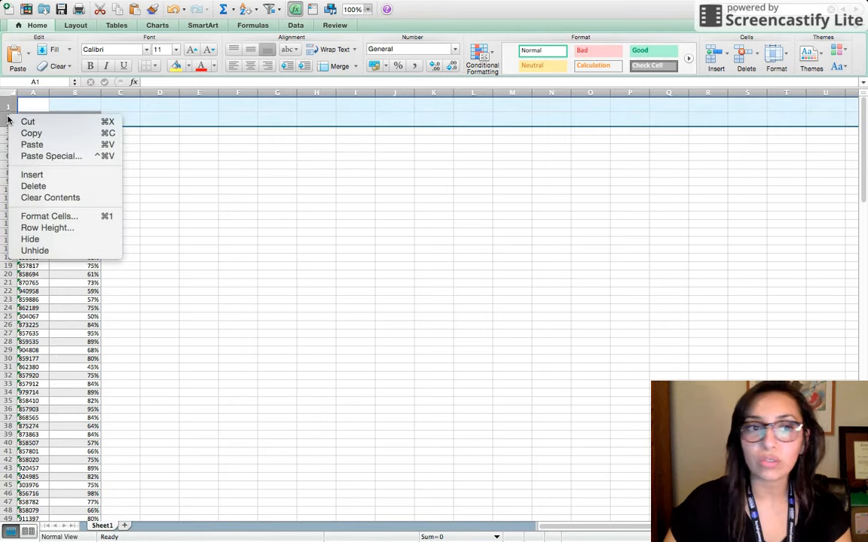
{"action": "left_click", "coordinate": [44, 186]}
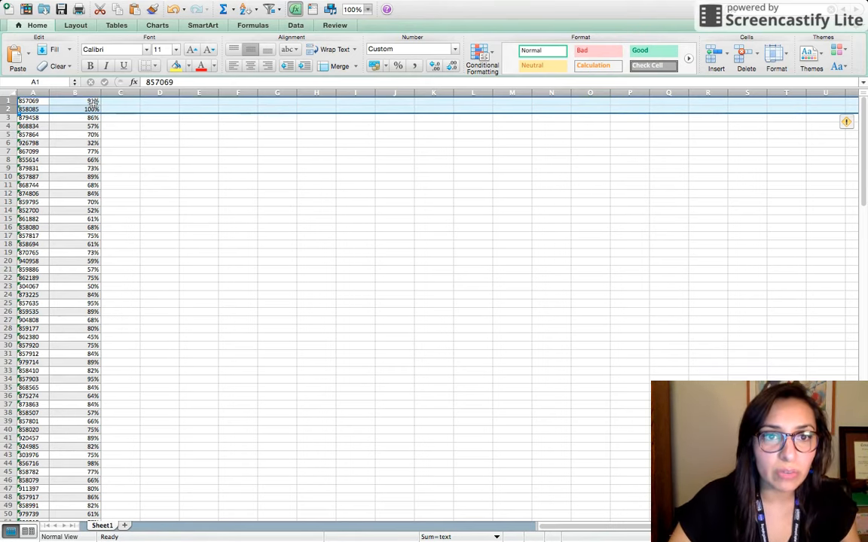
Replace every % with .00 in the percent score column B, using Replace All
{"action": "left_click", "coordinate": [84, 99]}
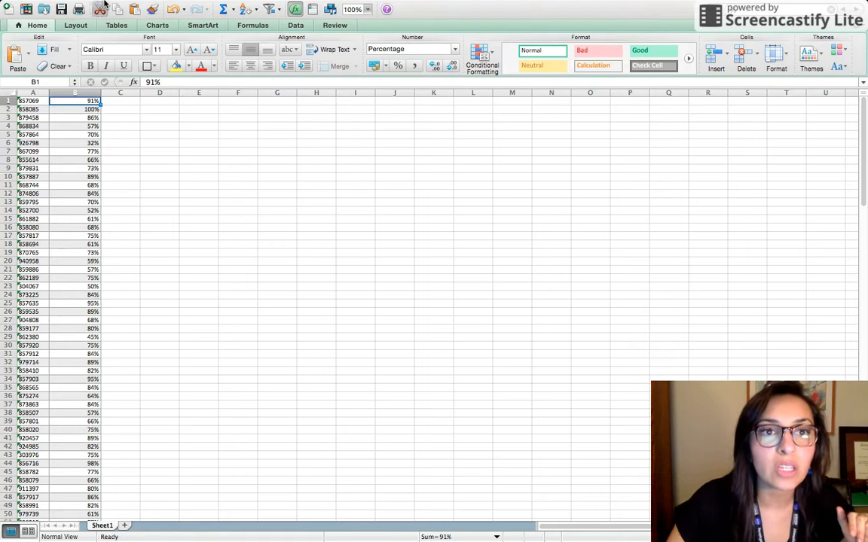
{"action": "mouse_move", "coordinate": [98, 4]}
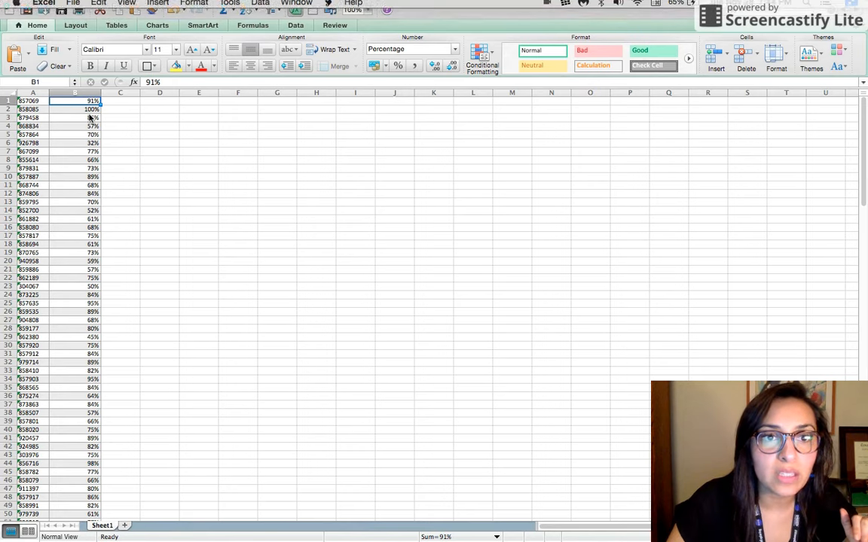
{"action": "left_click", "coordinate": [76, 94]}
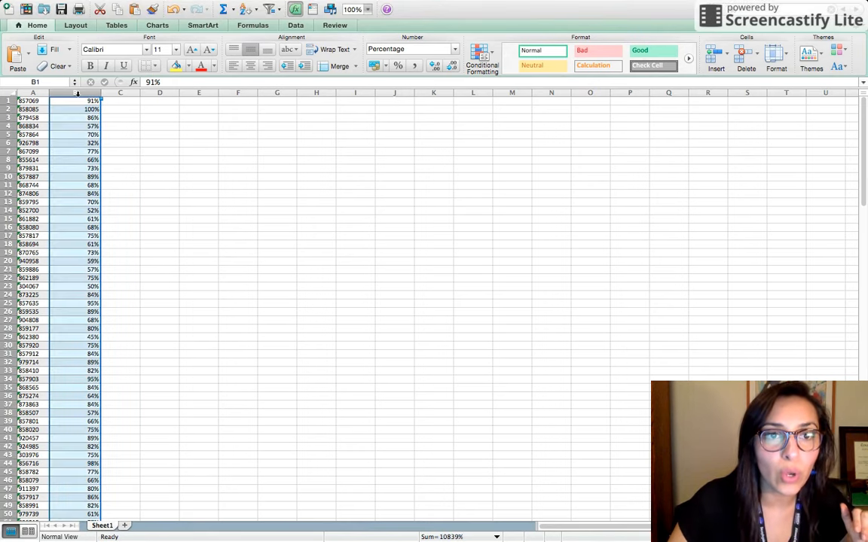
{"action": "mouse_move", "coordinate": [160, 6]}
{"action": "left_click", "coordinate": [100, 7]}
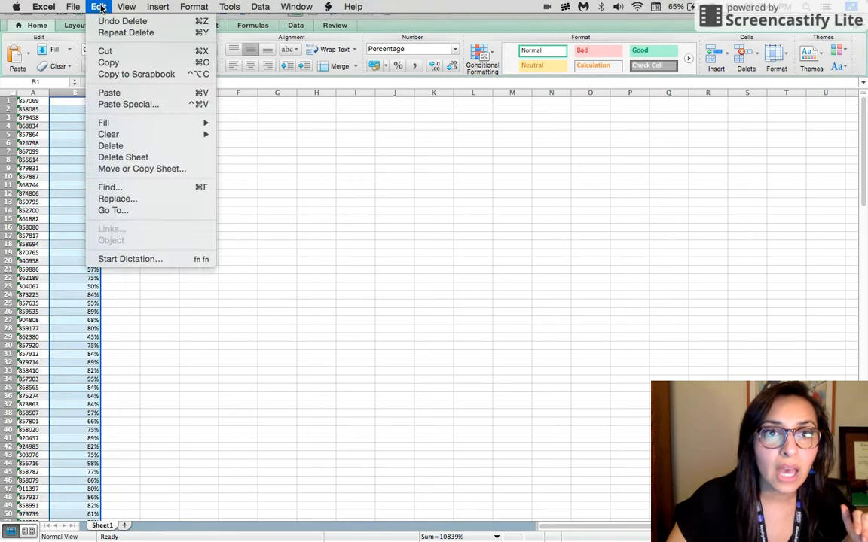
{"action": "left_click", "coordinate": [116, 199]}
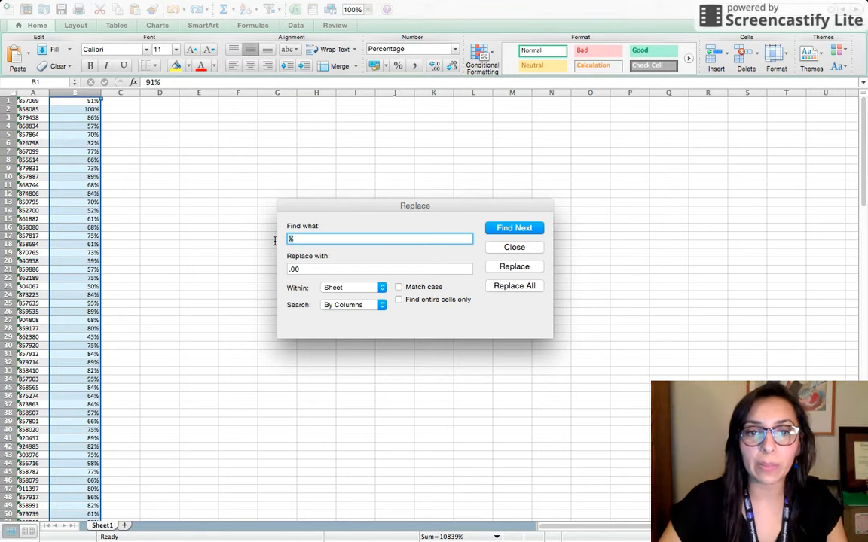
{"action": "left_click", "coordinate": [323, 268]}
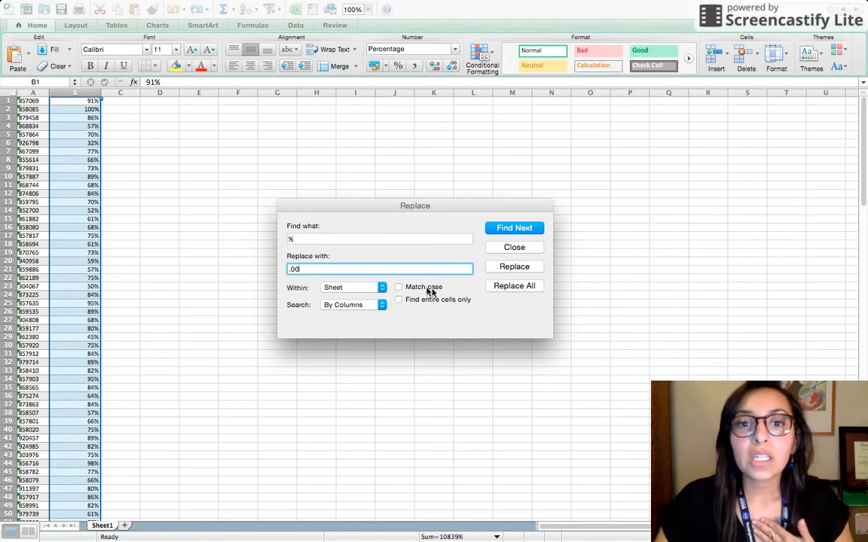
{"action": "left_click", "coordinate": [498, 287]}
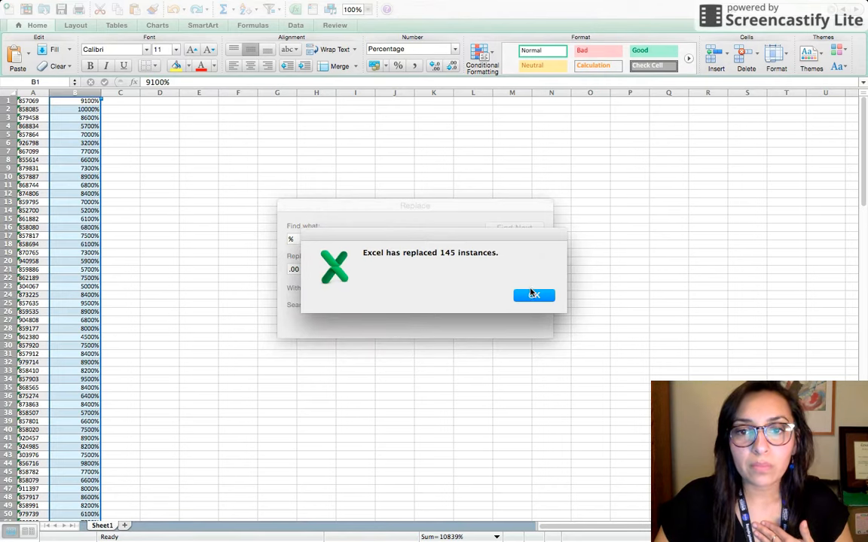
{"action": "left_click", "coordinate": [533, 294]}
{"action": "left_click", "coordinate": [511, 249]}
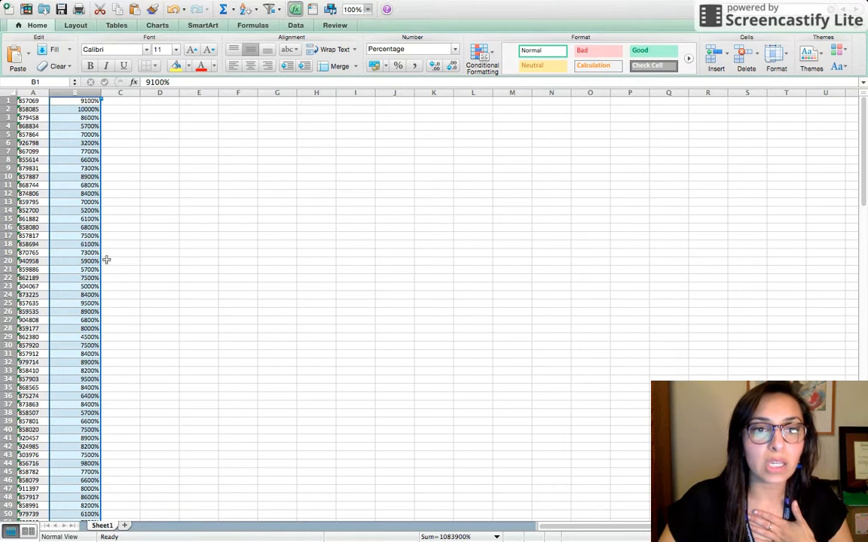
Change the number format of the whole score column B to Number
{"action": "left_click", "coordinate": [78, 103]}
{"action": "left_click", "coordinate": [78, 92]}
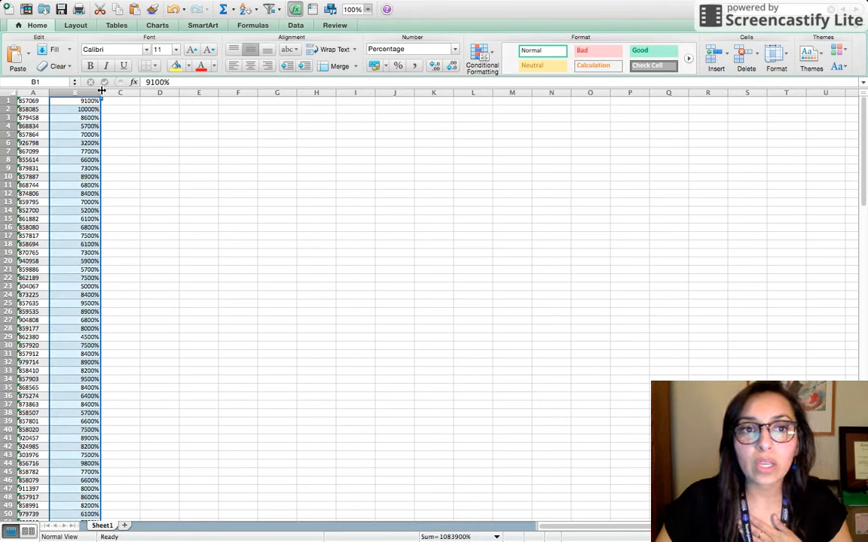
{"action": "mouse_move", "coordinate": [195, 12]}
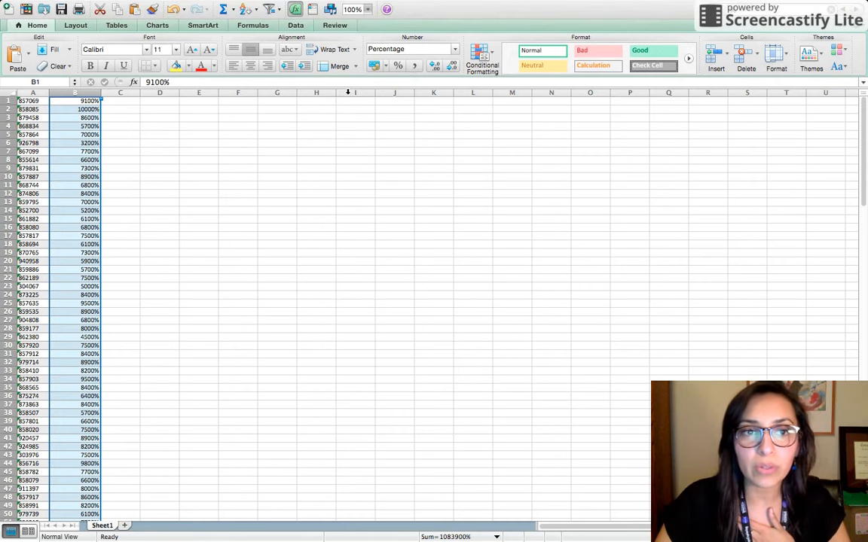
{"action": "left_click", "coordinate": [453, 49]}
{"action": "left_click", "coordinate": [391, 72]}
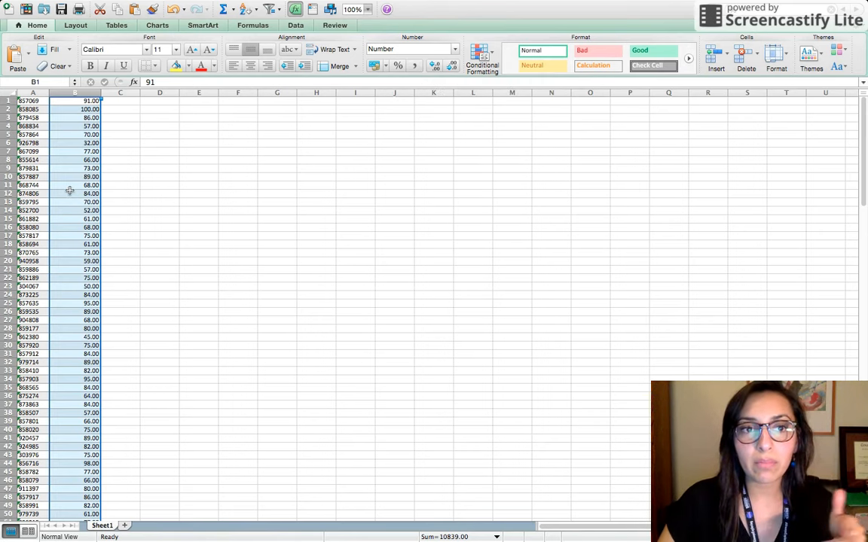
Save the sheet to the Desktop as SAMPLE_IMPORT in Windows Comma Separated (.csv) format, accepting the loss of unsupported features
{"action": "left_click", "coordinate": [73, 7]}
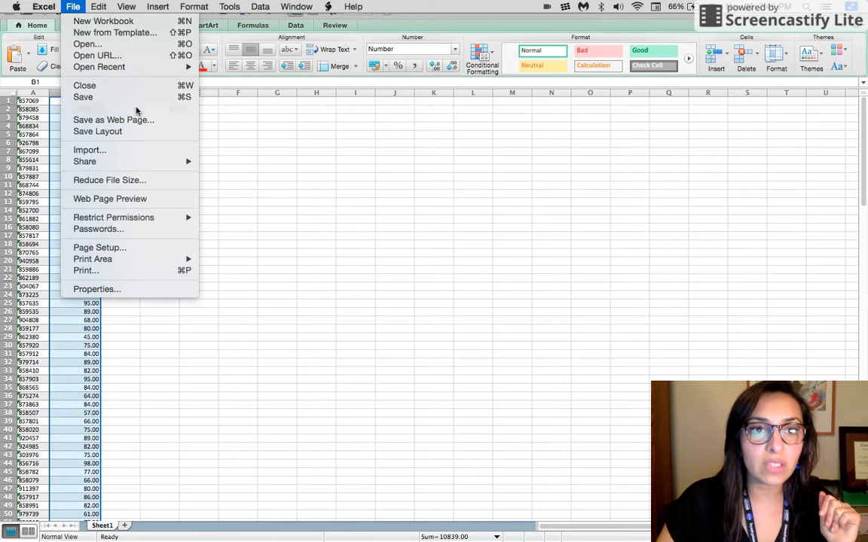
{"action": "left_click", "coordinate": [76, 112]}
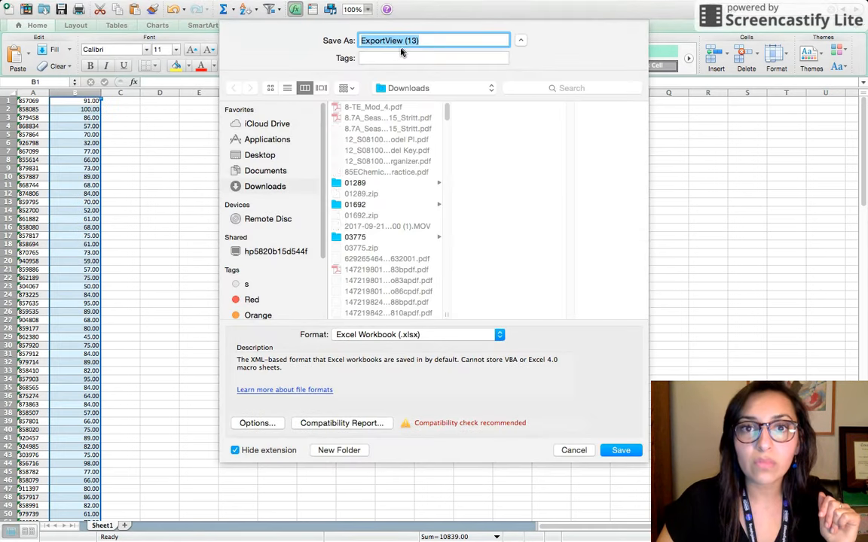
{"action": "key", "text": "BackSpace"}
{"action": "type", "text": "SA"}
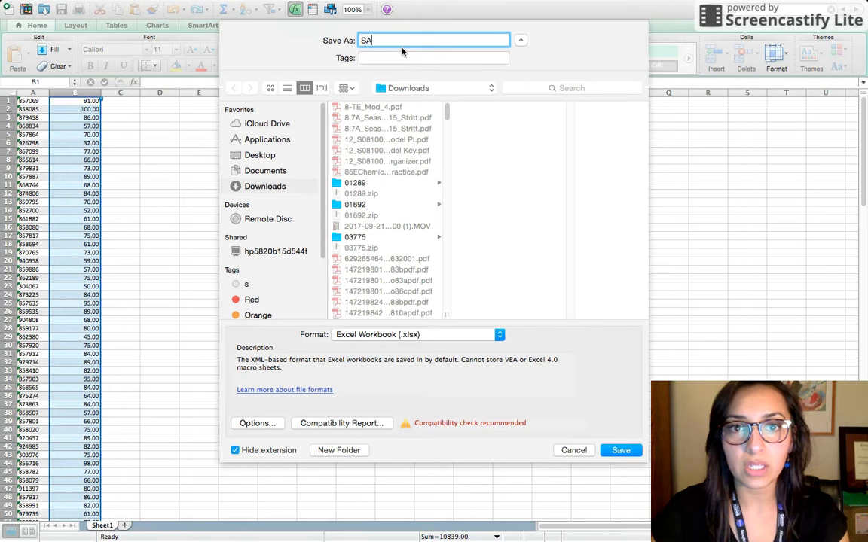
{"action": "type", "text": "MPLE_IMPORT"}
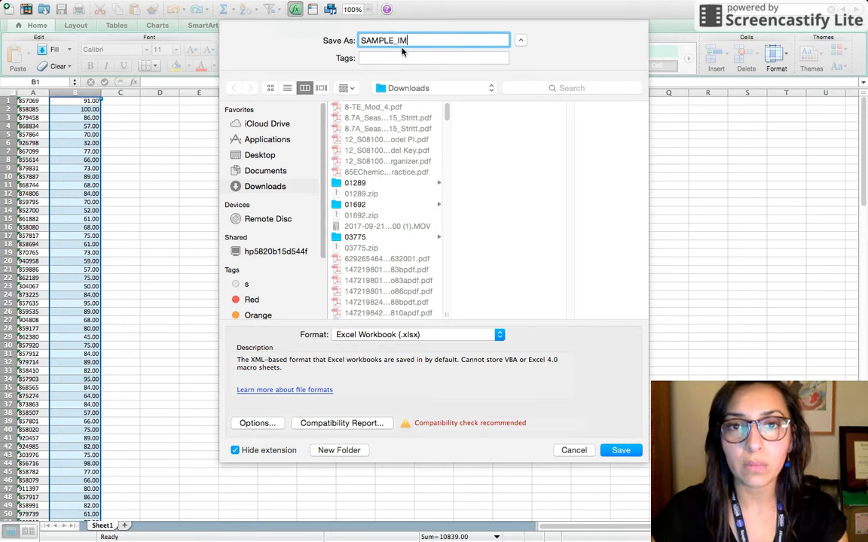
{"action": "left_click", "coordinate": [278, 154]}
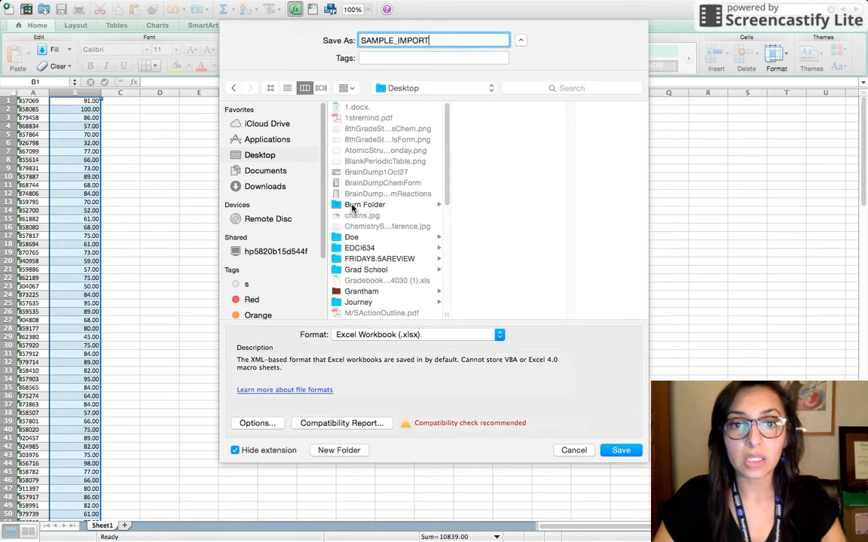
{"action": "left_click", "coordinate": [356, 335]}
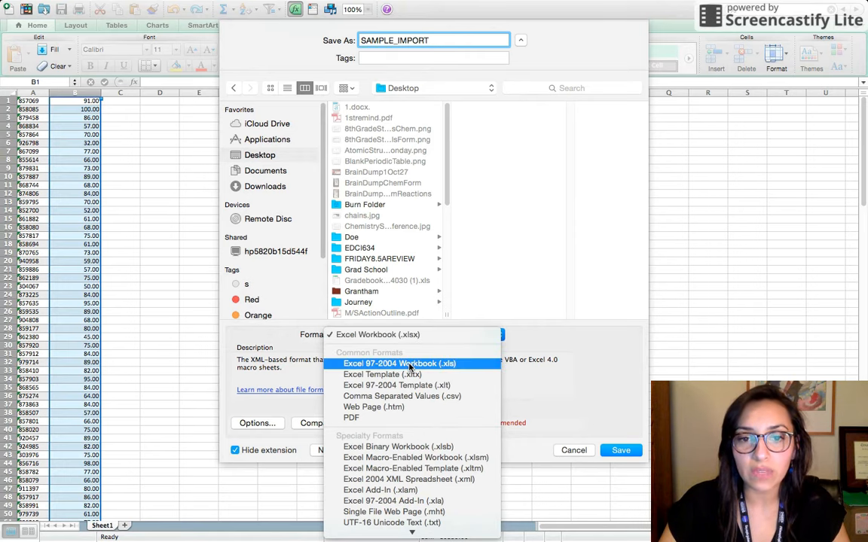
{"action": "scroll", "coordinate": [410, 368], "scroll_direction": "down", "scroll_amount": 3}
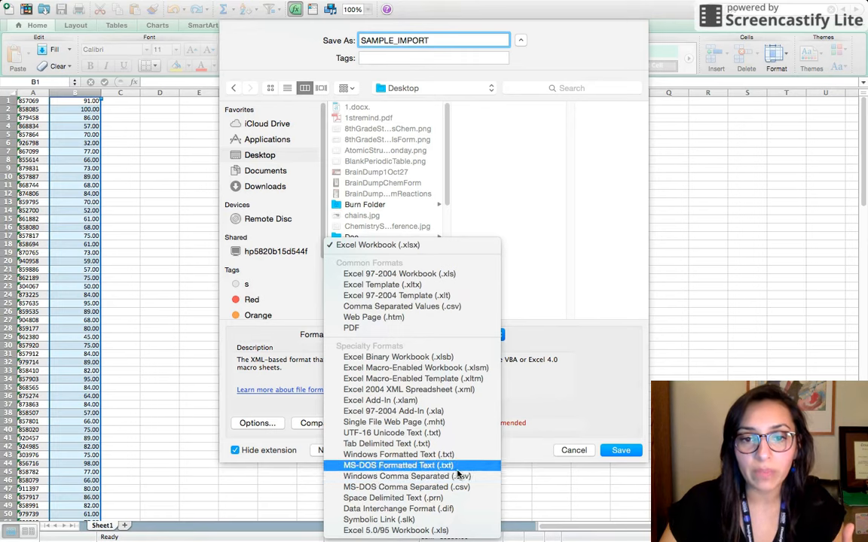
{"action": "left_click", "coordinate": [378, 476]}
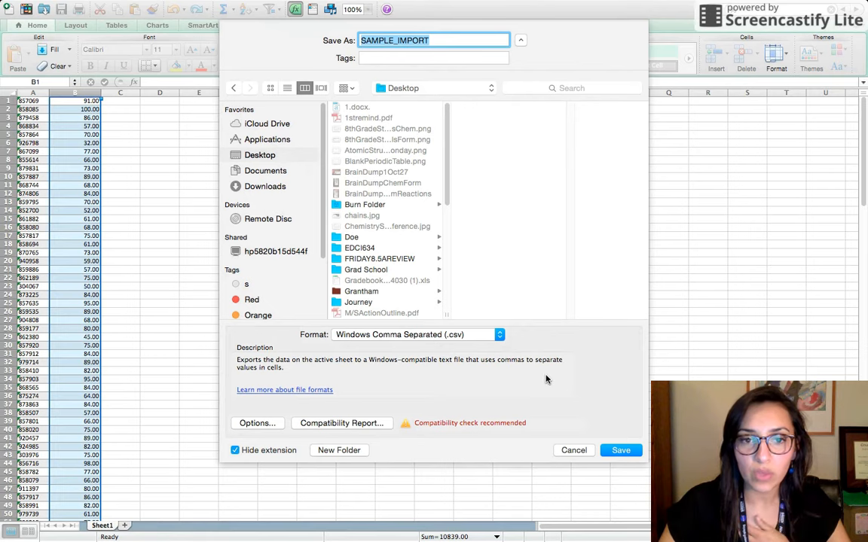
{"action": "left_click", "coordinate": [619, 451]}
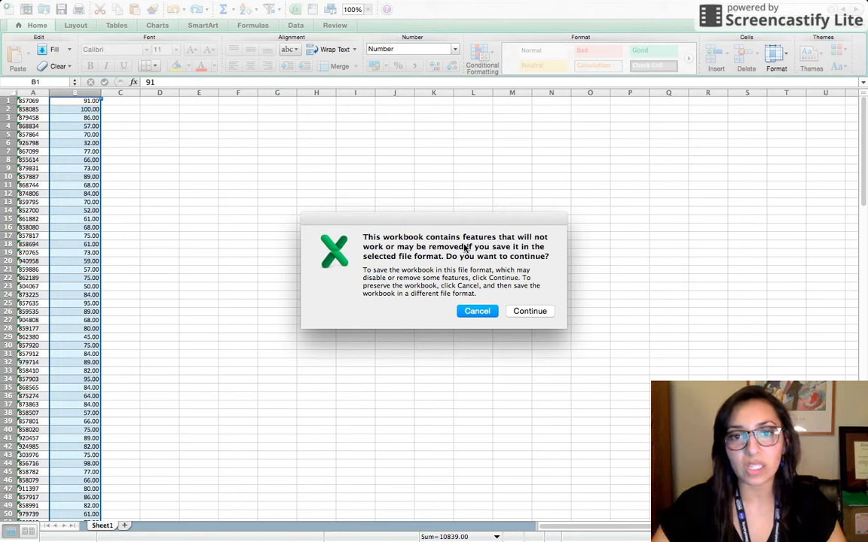
{"action": "left_click", "coordinate": [532, 312]}
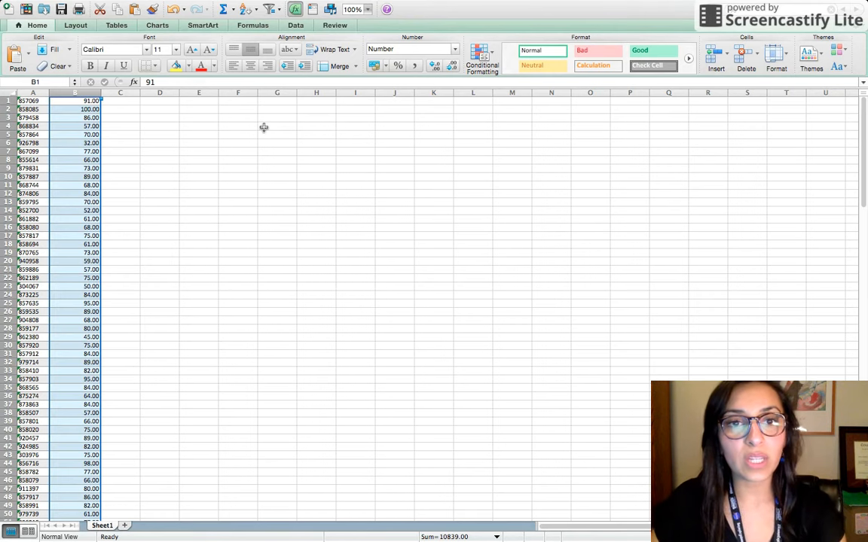
Switch to the eSchoolPLUS Gradebook in the browser and open Import Scores From File for the Sample import assignment's mass score update
{"action": "key", "text": "super+Tab"}
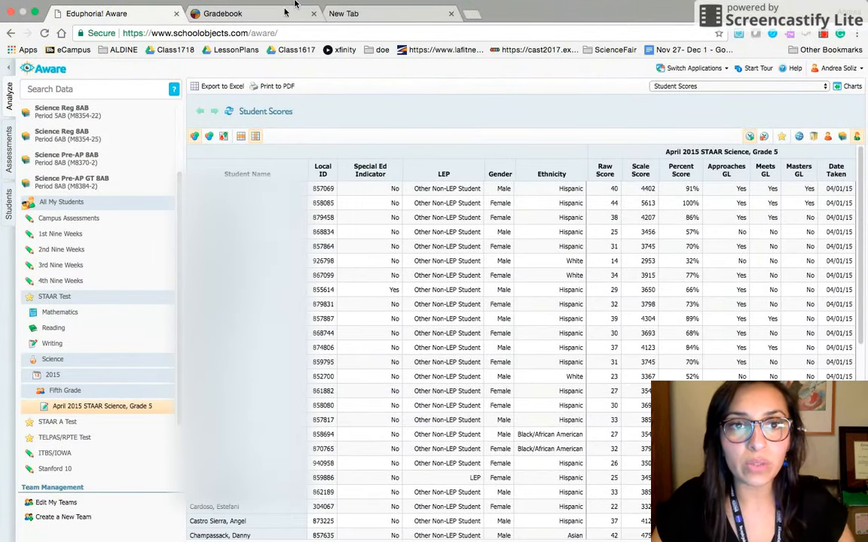
{"action": "left_click", "coordinate": [285, 22]}
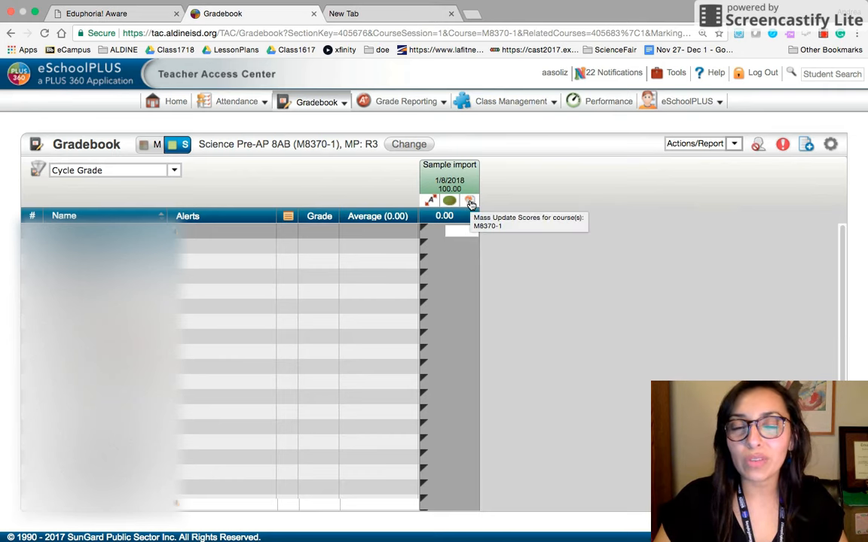
{"action": "left_click", "coordinate": [470, 202]}
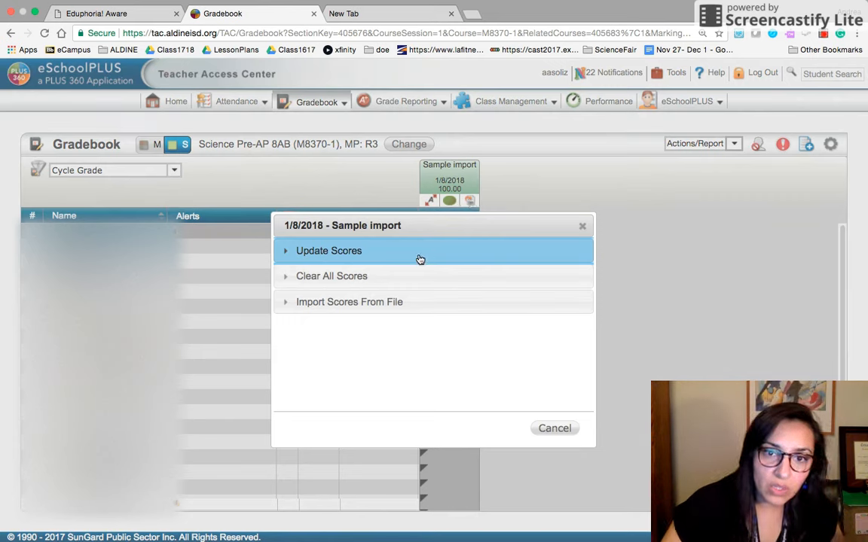
{"action": "left_click", "coordinate": [403, 276]}
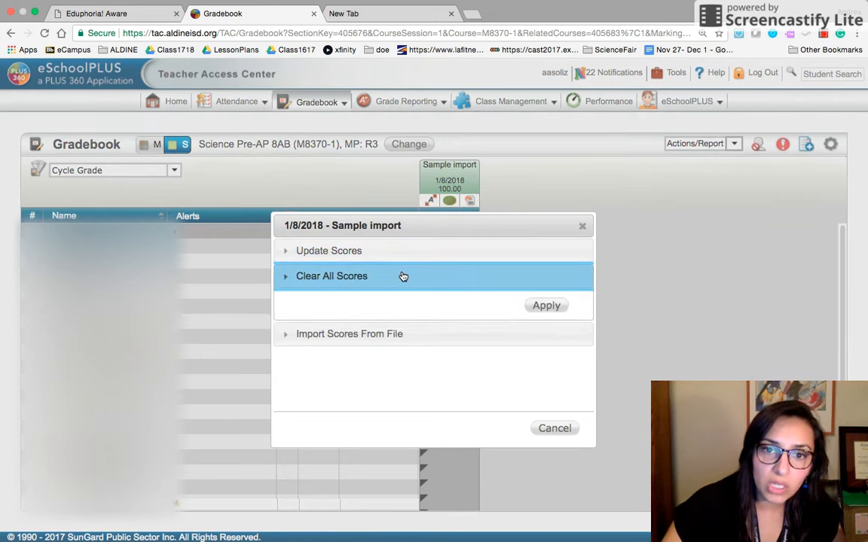
{"action": "left_click", "coordinate": [401, 276]}
{"action": "left_click", "coordinate": [388, 312]}
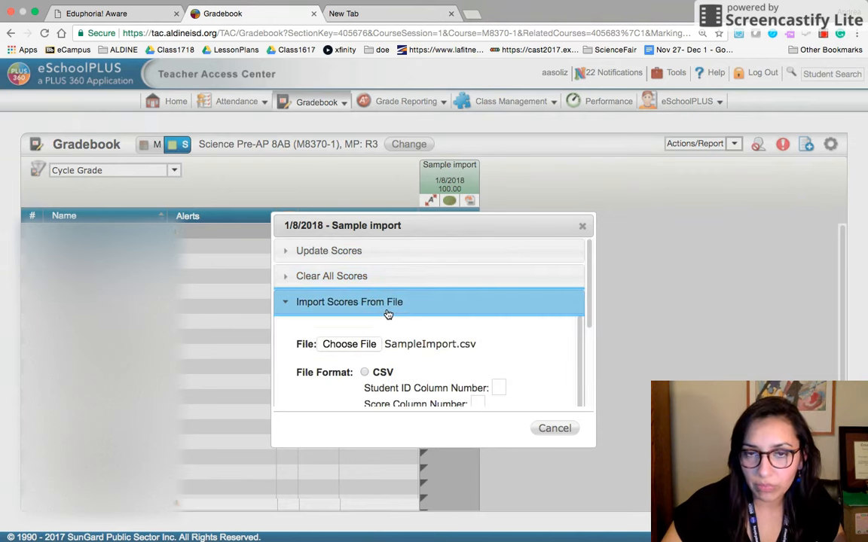
Choose the SAMPLE_IMPORT file from the Desktop as the score import file
{"action": "left_click", "coordinate": [369, 343]}
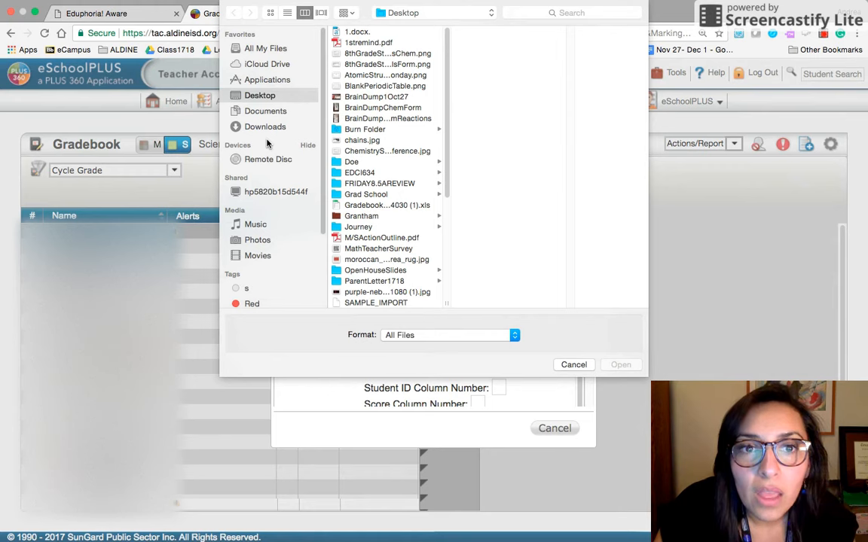
{"action": "scroll", "coordinate": [360, 142], "scroll_direction": "down", "scroll_amount": 5}
{"action": "scroll", "coordinate": [398, 123], "scroll_direction": "up", "scroll_amount": 5}
{"action": "left_click", "coordinate": [398, 119]}
{"action": "key", "text": "s"}
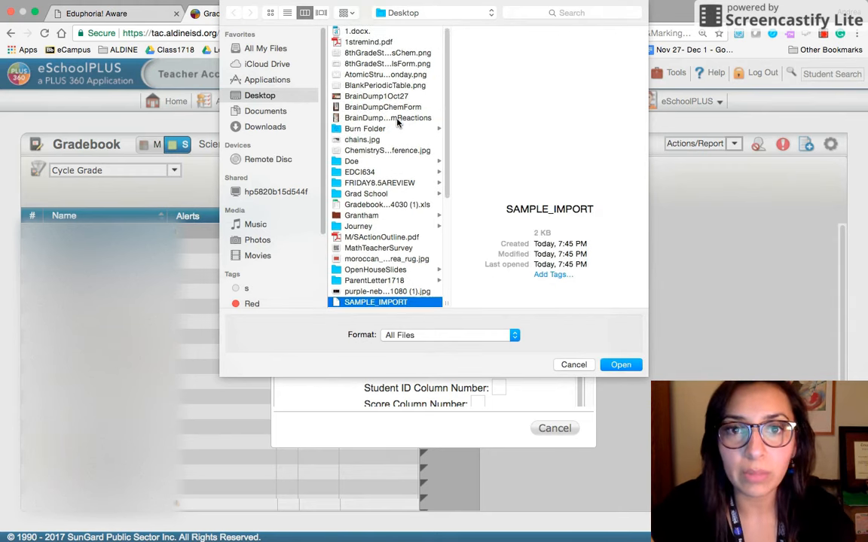
{"action": "left_click", "coordinate": [613, 366]}
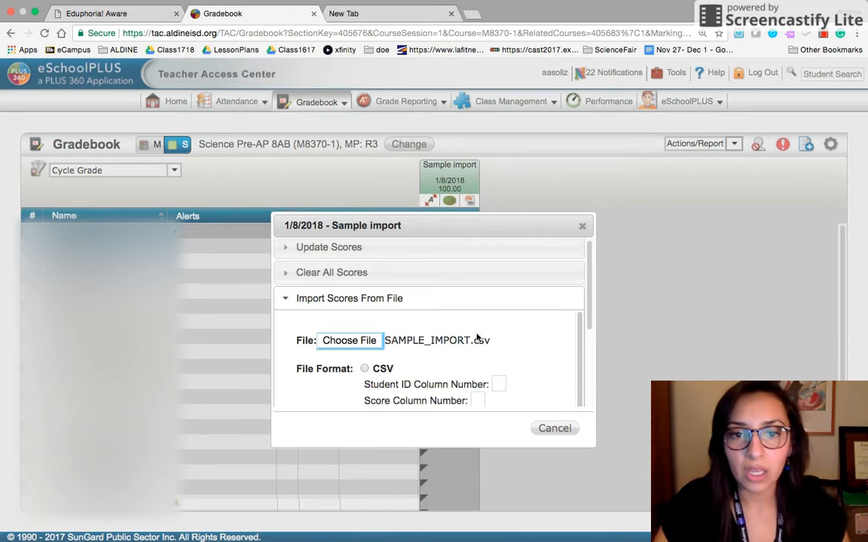
Import the scores in CSV format with student ID column number 1 and score column number 2
{"action": "left_click", "coordinate": [363, 368]}
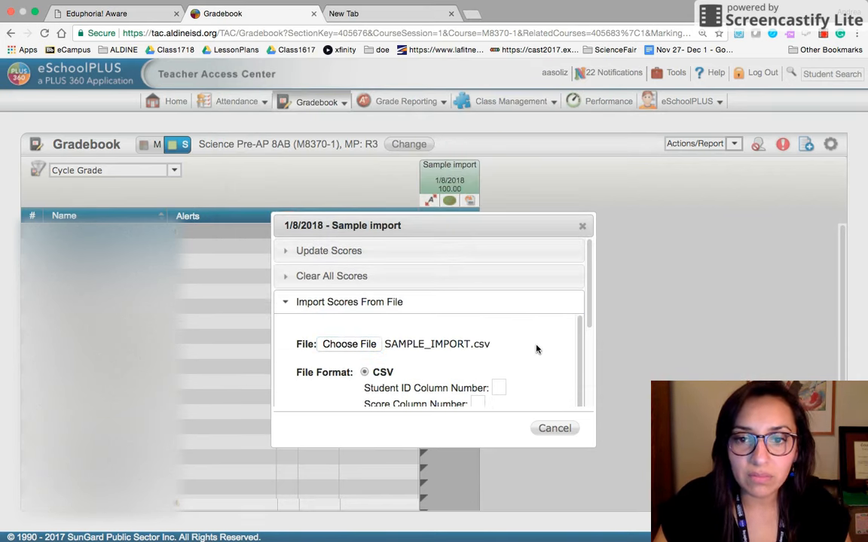
{"action": "scroll", "coordinate": [537, 348], "scroll_direction": "down", "scroll_amount": 3}
{"action": "left_click", "coordinate": [505, 301]}
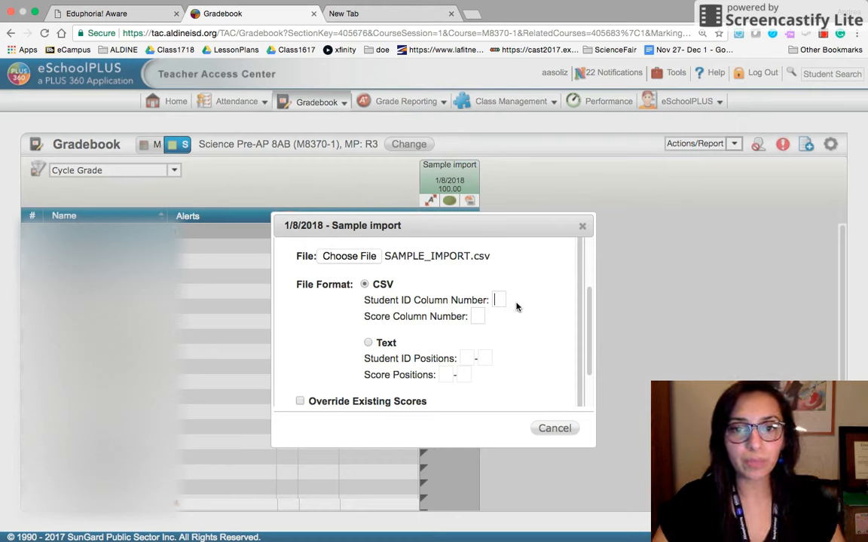
{"action": "type", "text": "1"}
{"action": "key", "text": "Tab"}
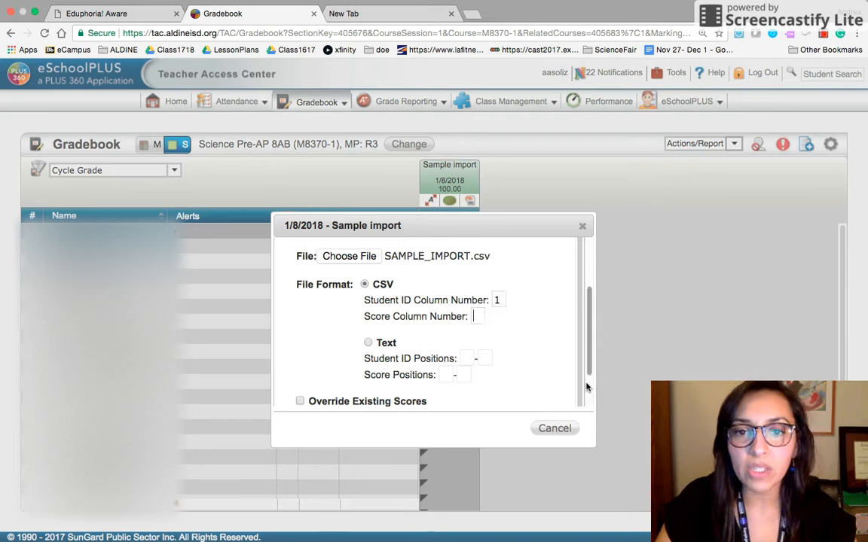
{"action": "type", "text": "2"}
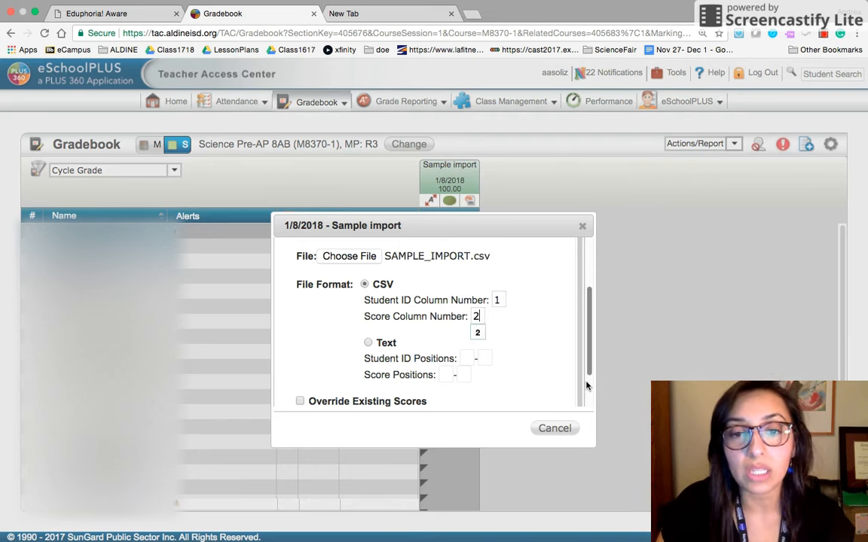
{"action": "scroll", "coordinate": [503, 326], "scroll_direction": "down", "scroll_amount": 2}
{"action": "left_click", "coordinate": [550, 391]}
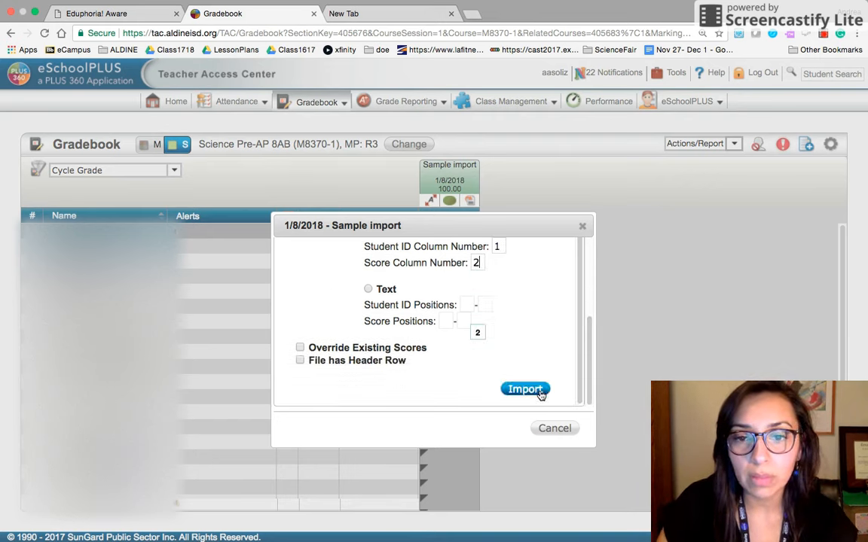